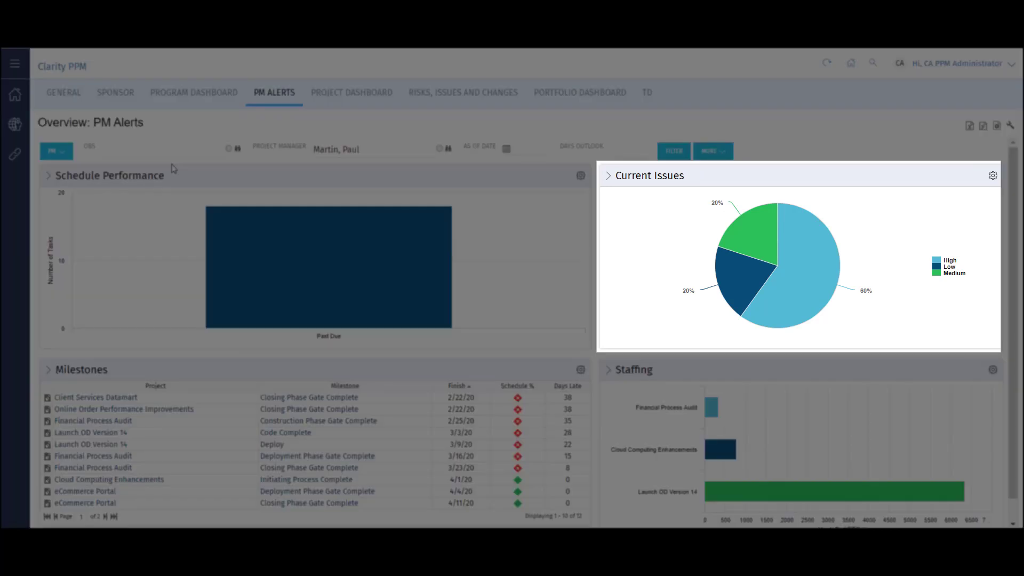
Expand the Milestones portlet's filter section on the PM Alerts dashboard
scroll(171, 164, "down", 1)
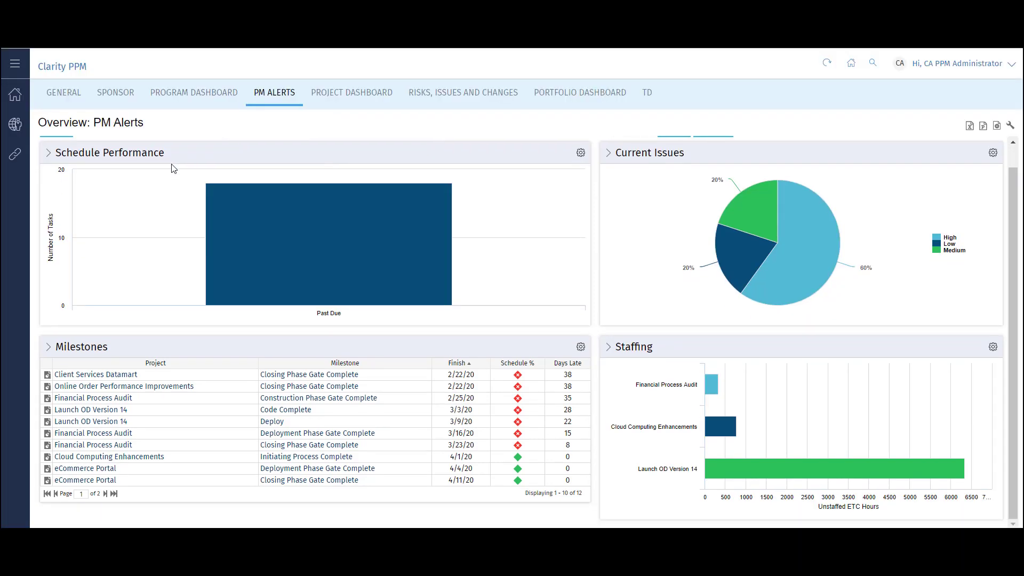
left_click(47, 347)
scroll(36, 349, "down", 2)
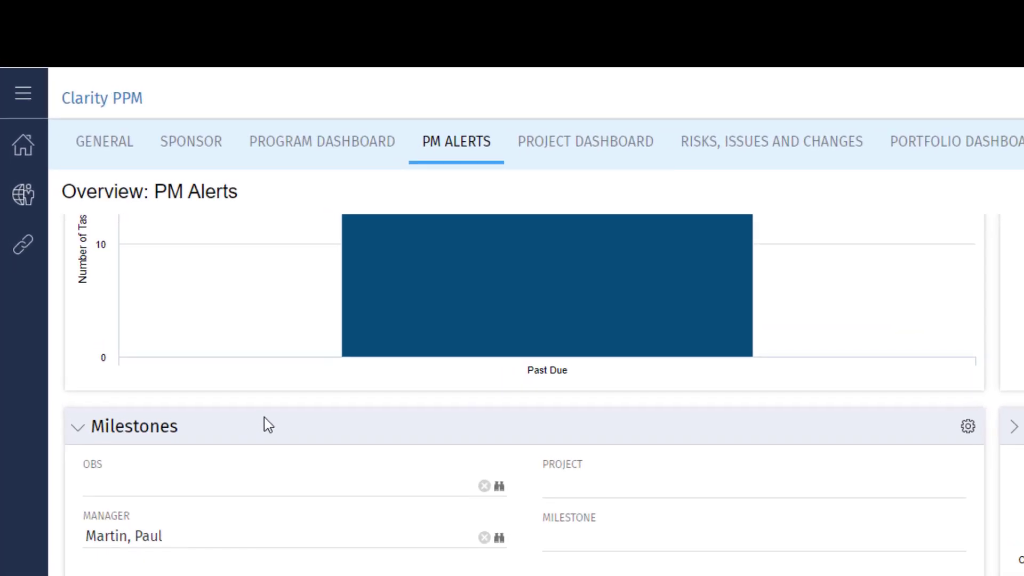
From Administration > Studio > Portlets, start a new Grid Portlet
left_click(27, 200)
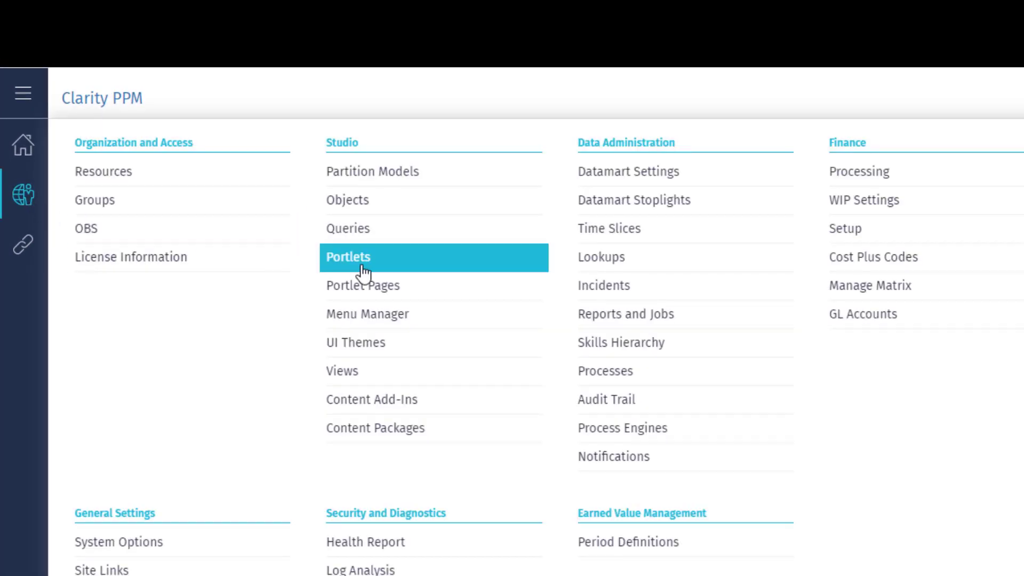
left_click(329, 251)
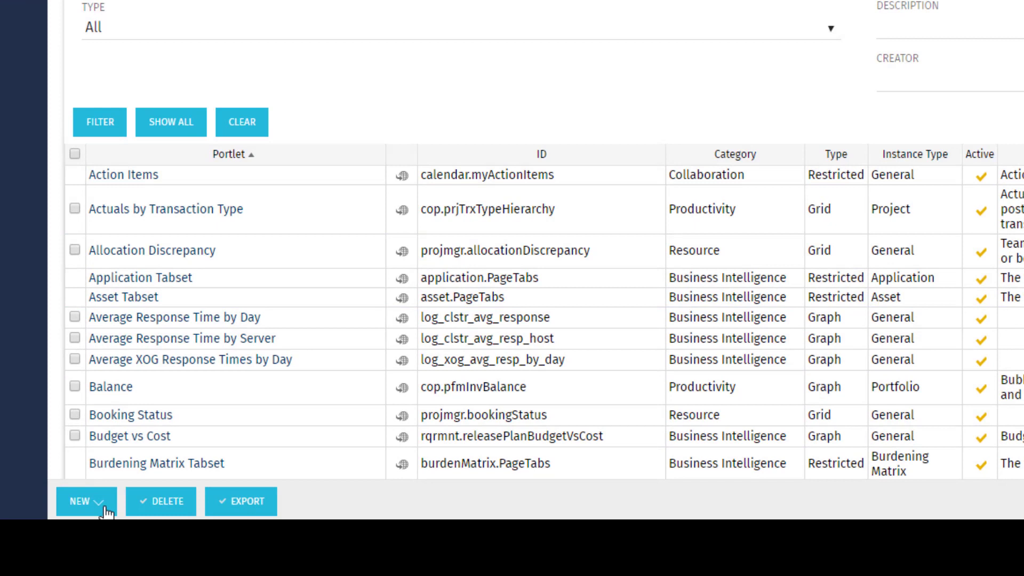
left_click(66, 519)
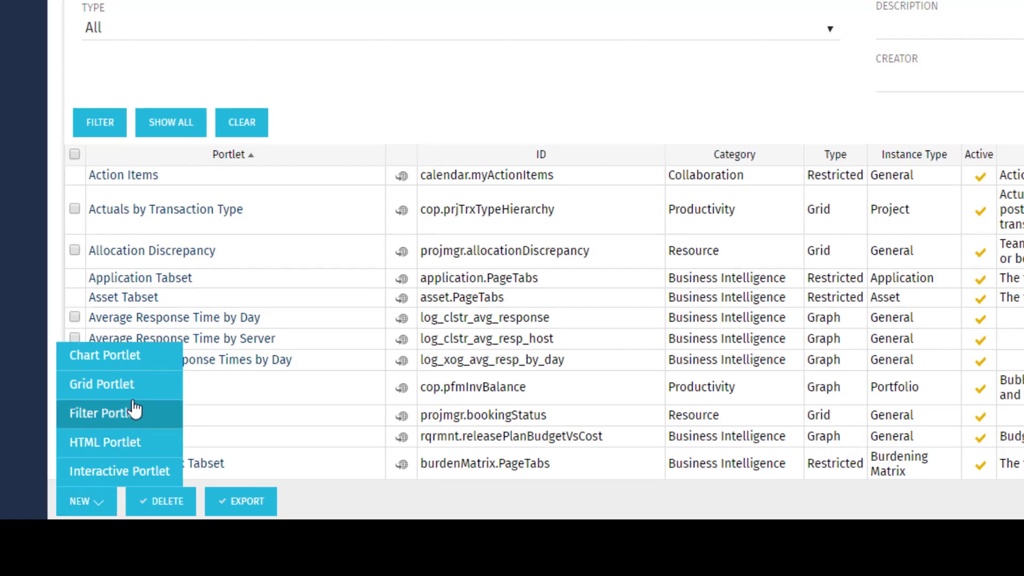
left_click(104, 384)
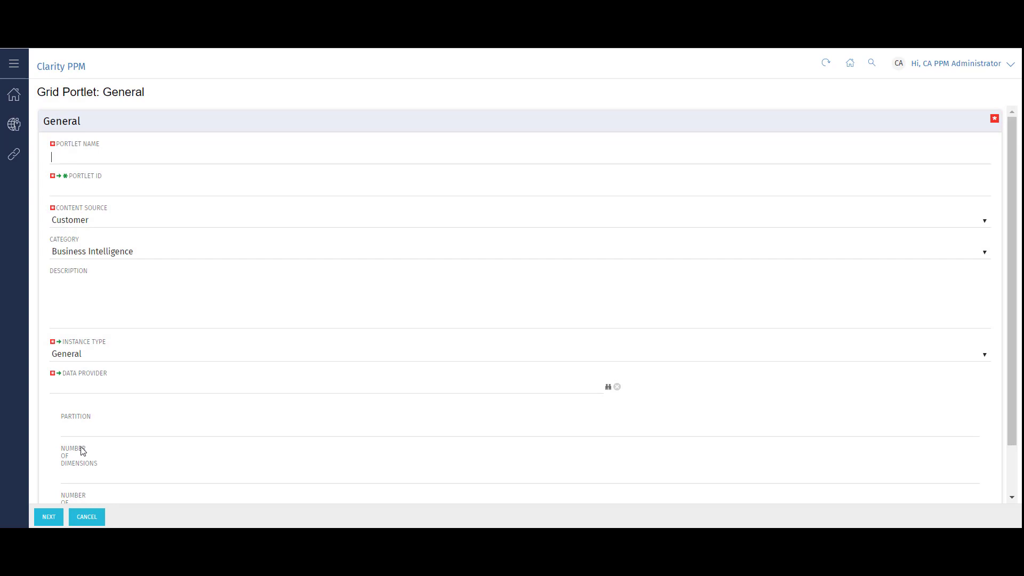
Name the grid portlet 'New Portlet' with ID new_portlet, keeping Customer as content source
type("New Portlet")
key("Tab")
type("new_portlet")
left_click(161, 222)
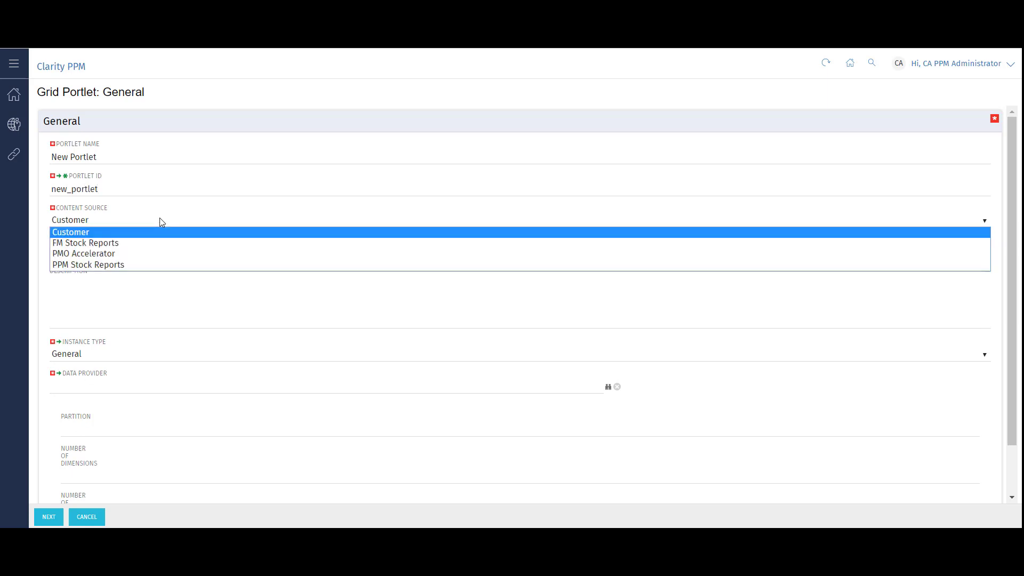
left_click(155, 232)
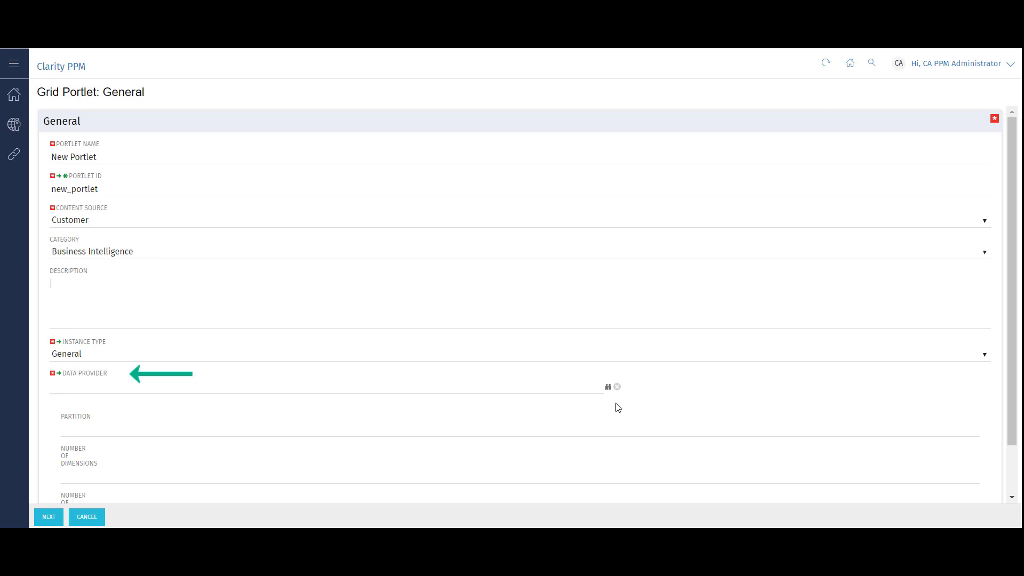
Search the data provider lookup for 'Risk' and add Risk as the portlet's data provider
left_click(608, 387)
scroll(508, 326, "down", 4)
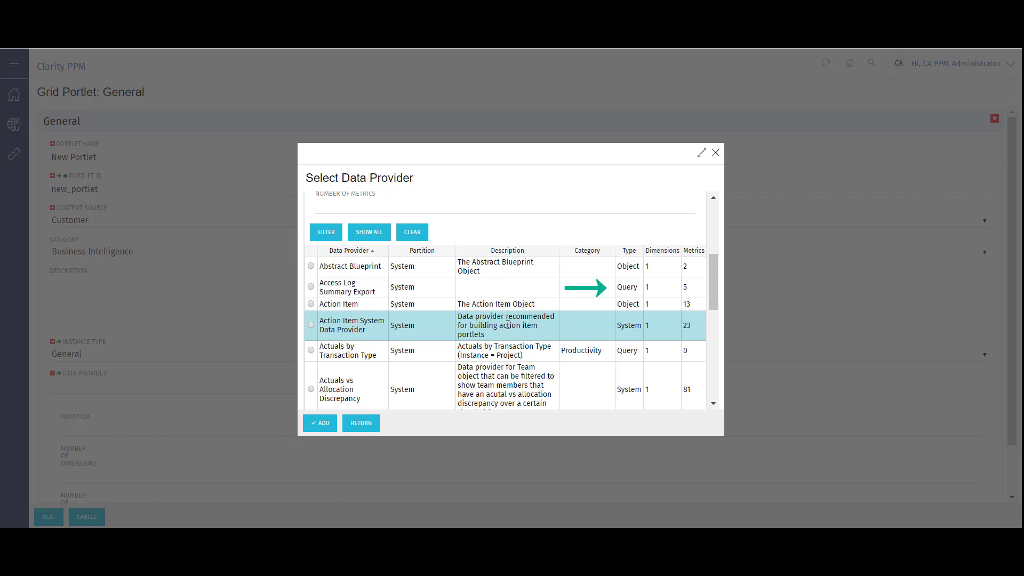
scroll(507, 325, "up", 4)
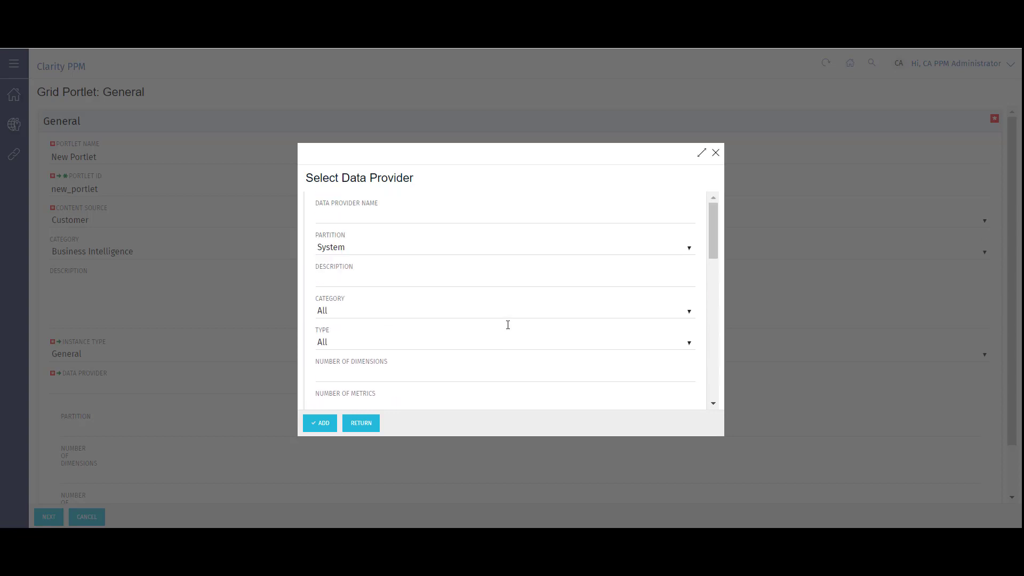
type("Risk")
key("Return")
scroll(475, 319, "down", 3)
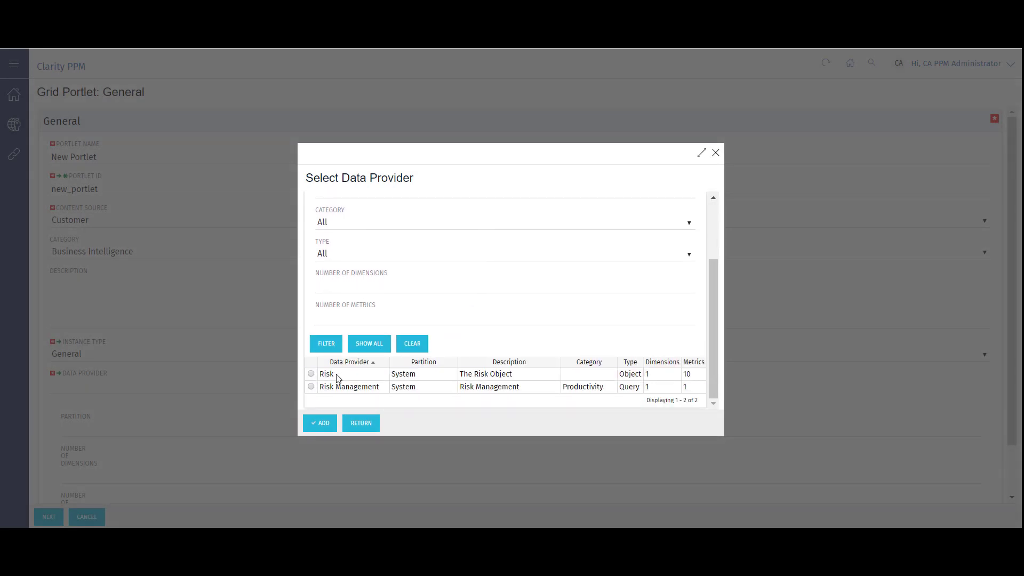
left_click(311, 374)
left_click(321, 423)
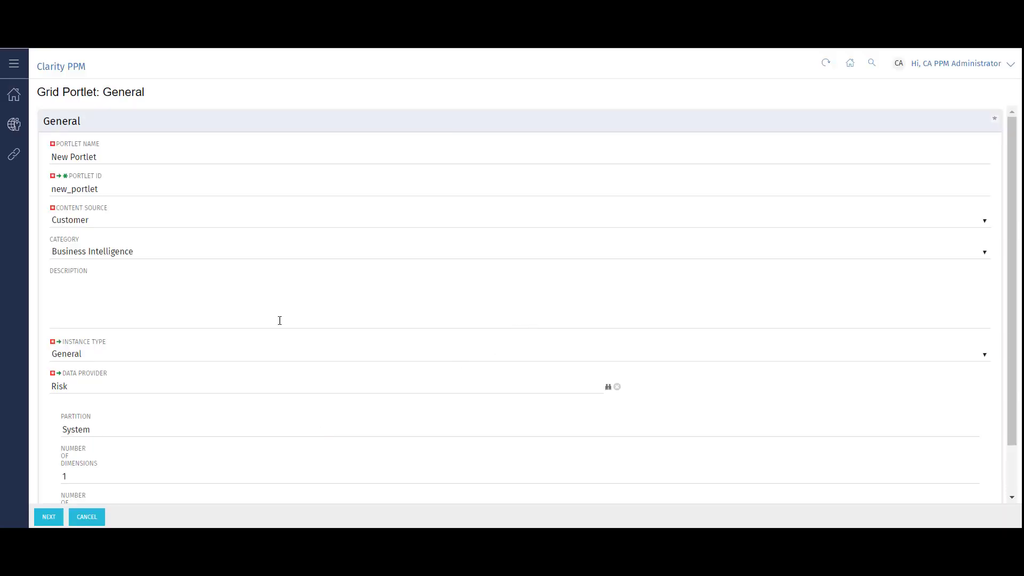
Finish creating New Portlet and open its General properties page
scroll(279, 320, "down", 2)
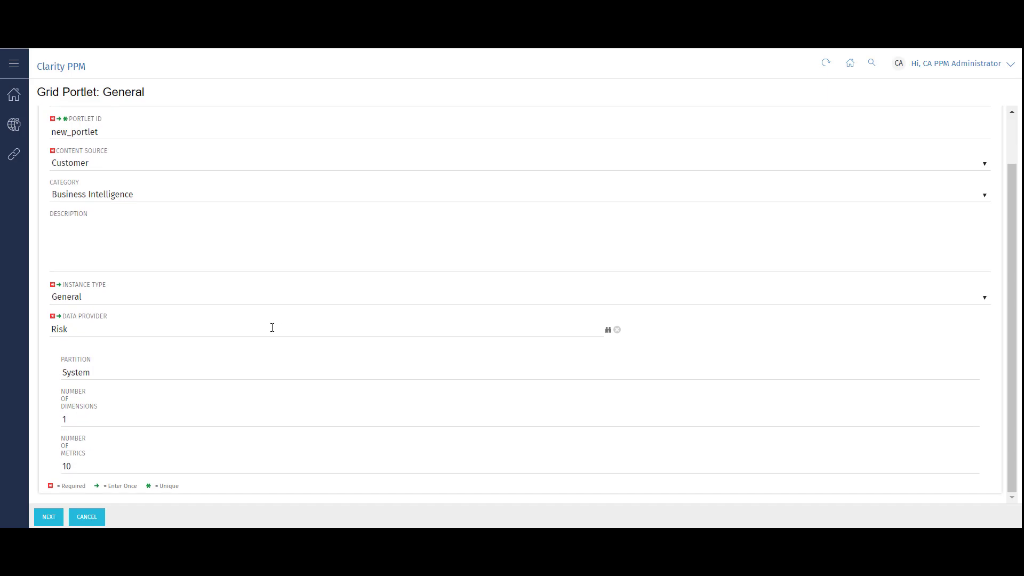
left_click(48, 519)
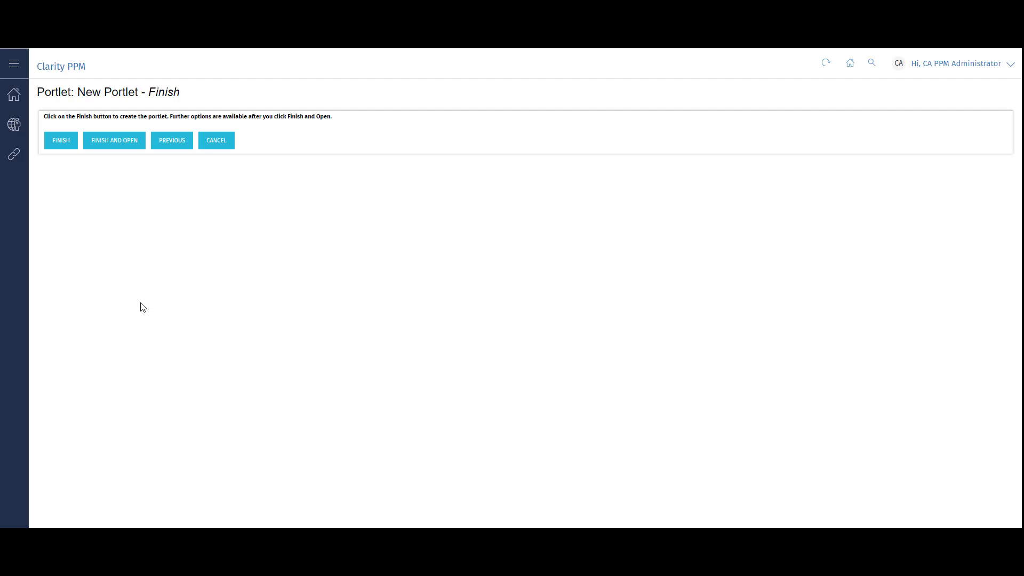
left_click(123, 139)
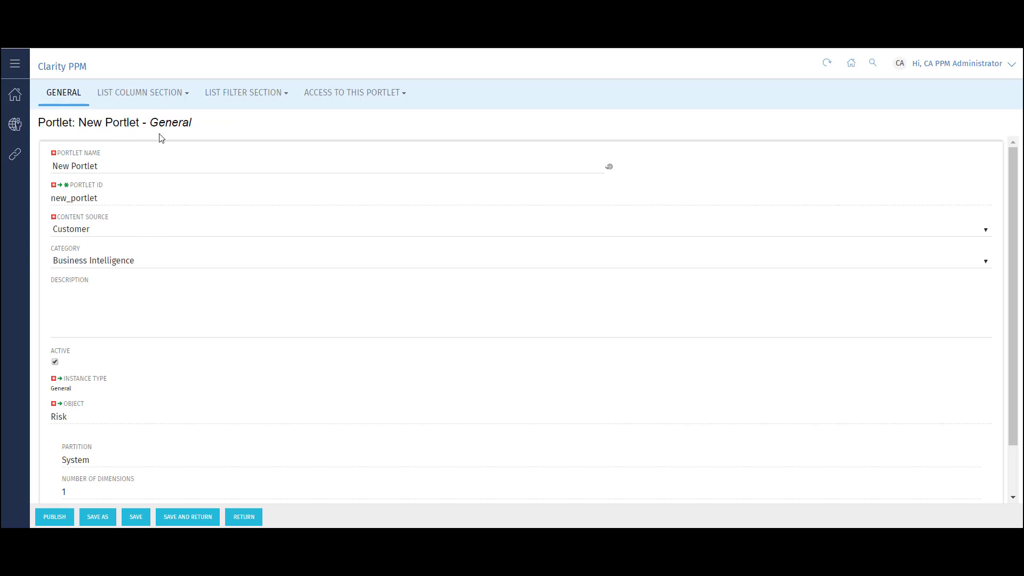
Add Name, Priority and Probability to the portlet's selected list columns
mouse_move(159, 96)
left_click(142, 120)
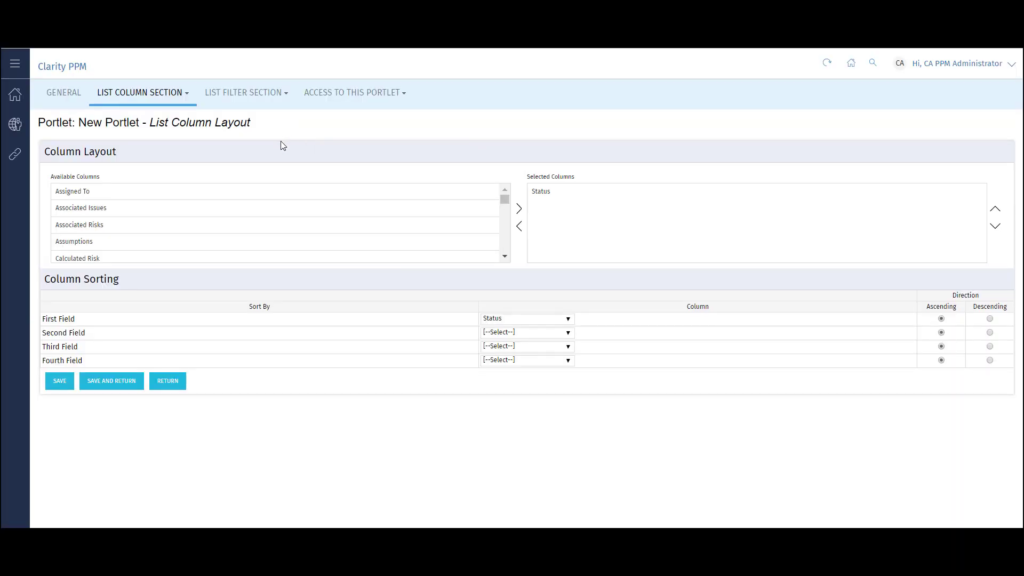
left_click(268, 209)
scroll(268, 212, "down", 3)
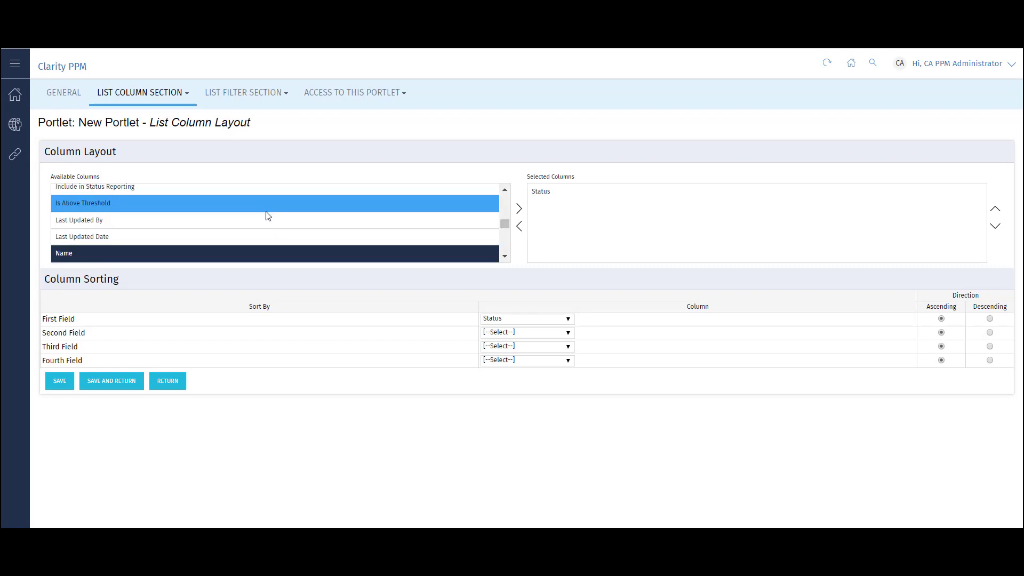
scroll(267, 216, "down", 3)
left_click(233, 243, "ctrl")
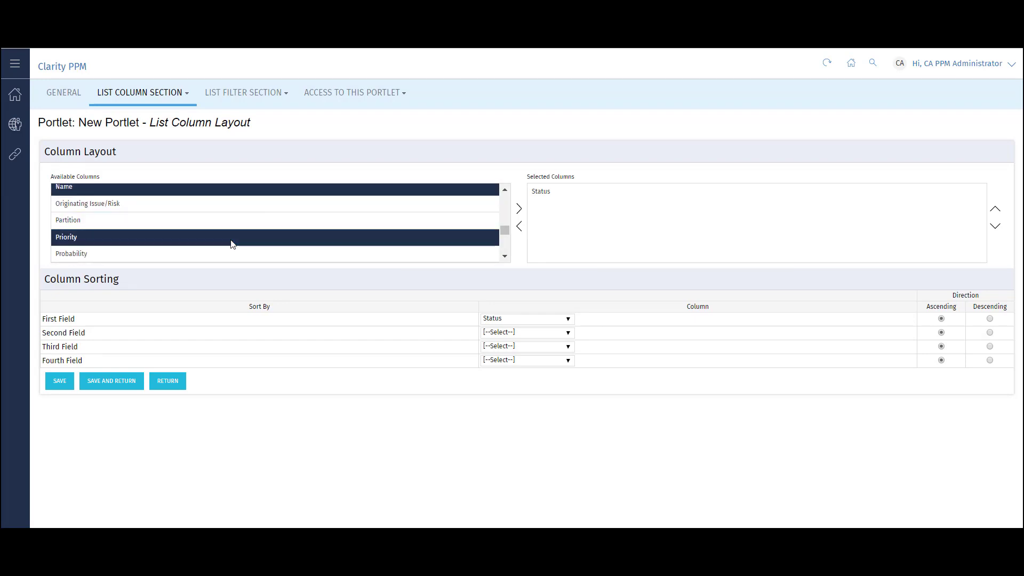
left_click(224, 253, "ctrl")
left_click(517, 209)
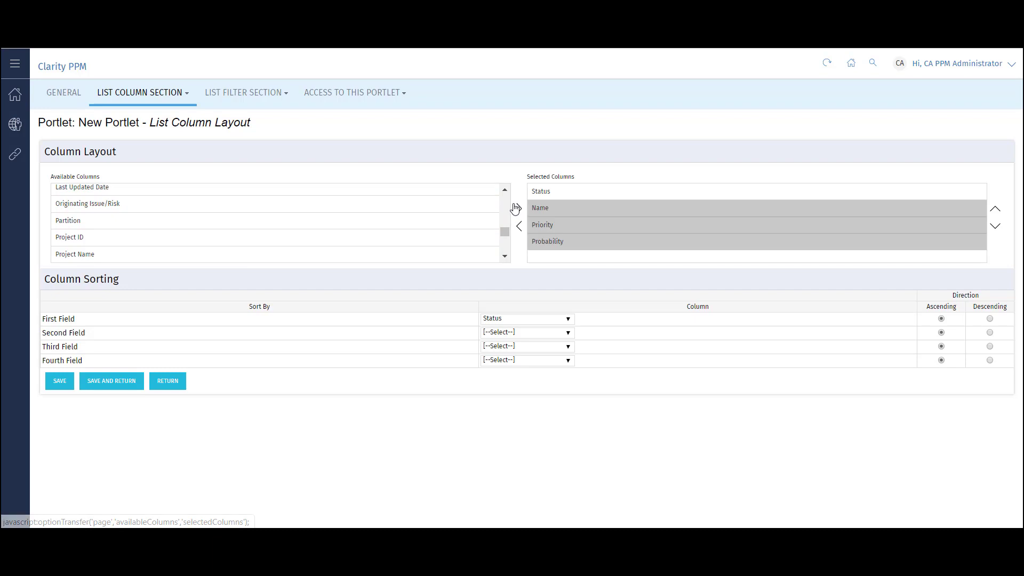
Reorder the columns as Name, Priority, Probability, Status
left_click(587, 213)
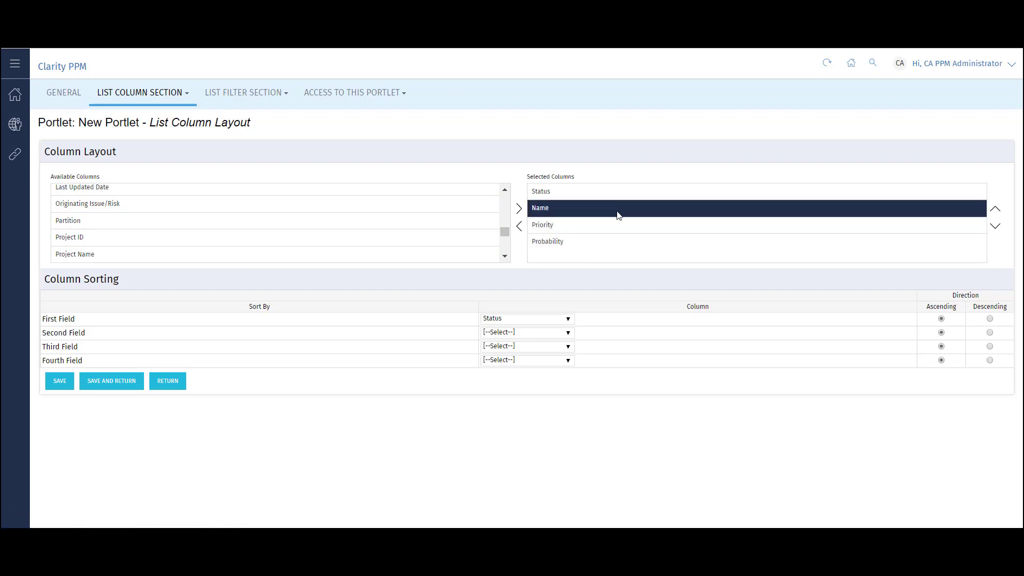
left_click(995, 211)
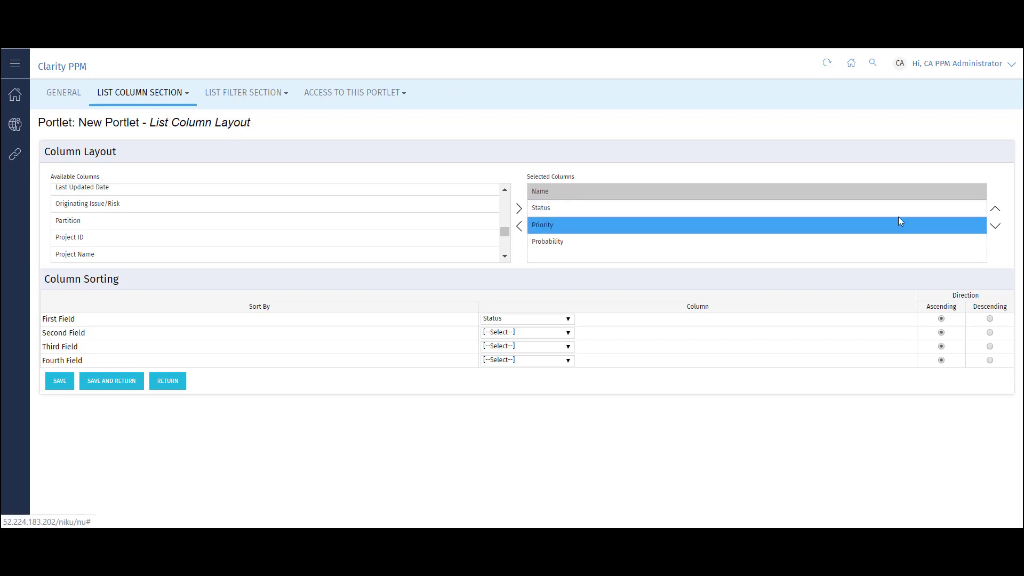
left_click(918, 209)
left_click(995, 227)
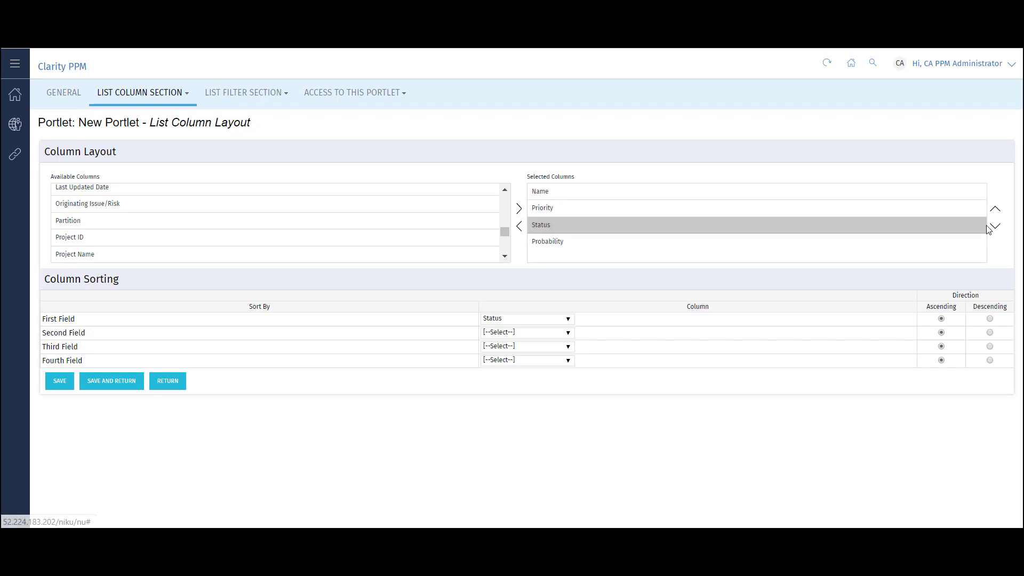
left_click(995, 227)
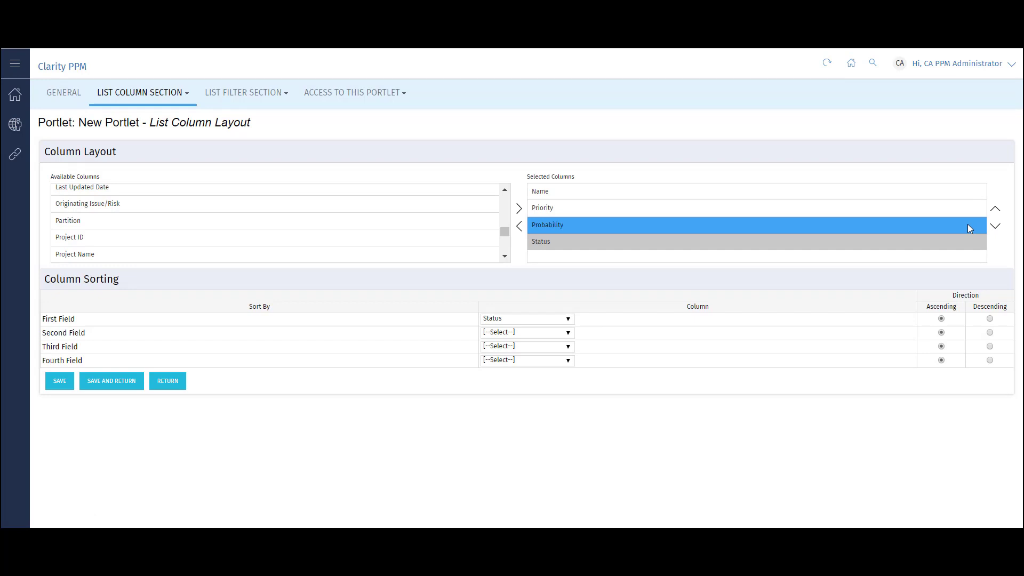
Set Project Name as first sort field, save the column layout, and go to the filter layout
left_click(569, 319)
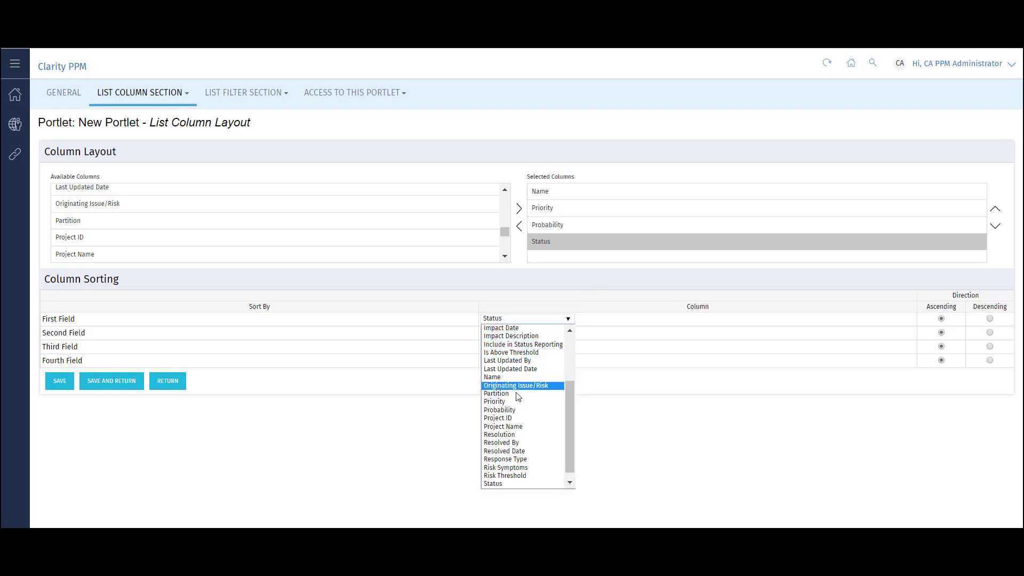
left_click(516, 426)
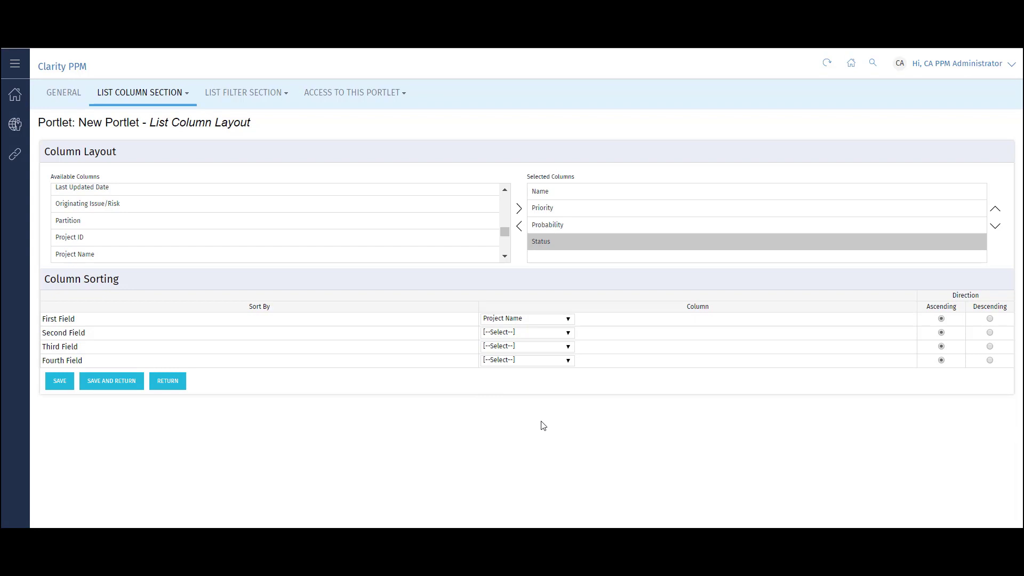
mouse_move(169, 100)
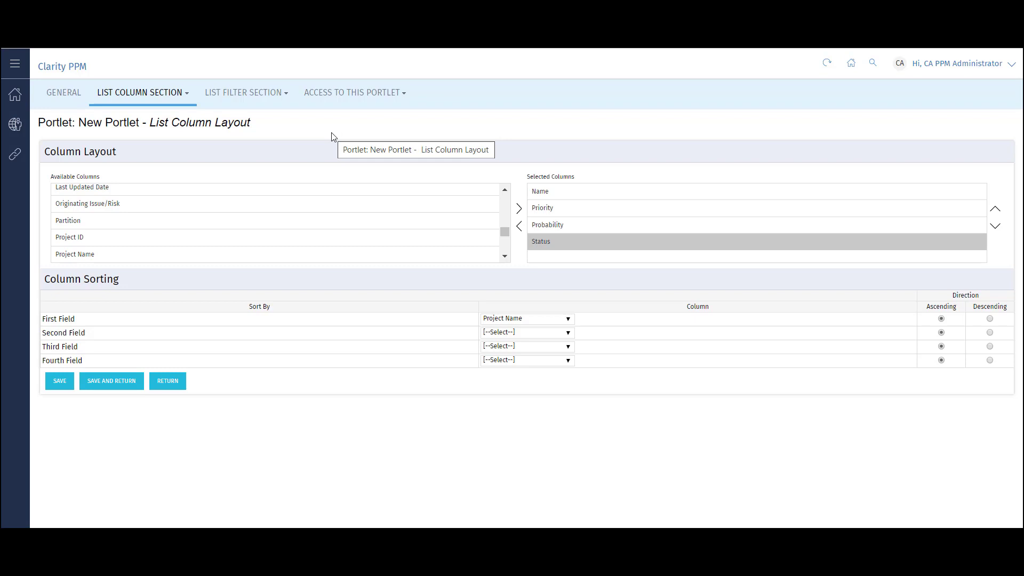
left_click(60, 382)
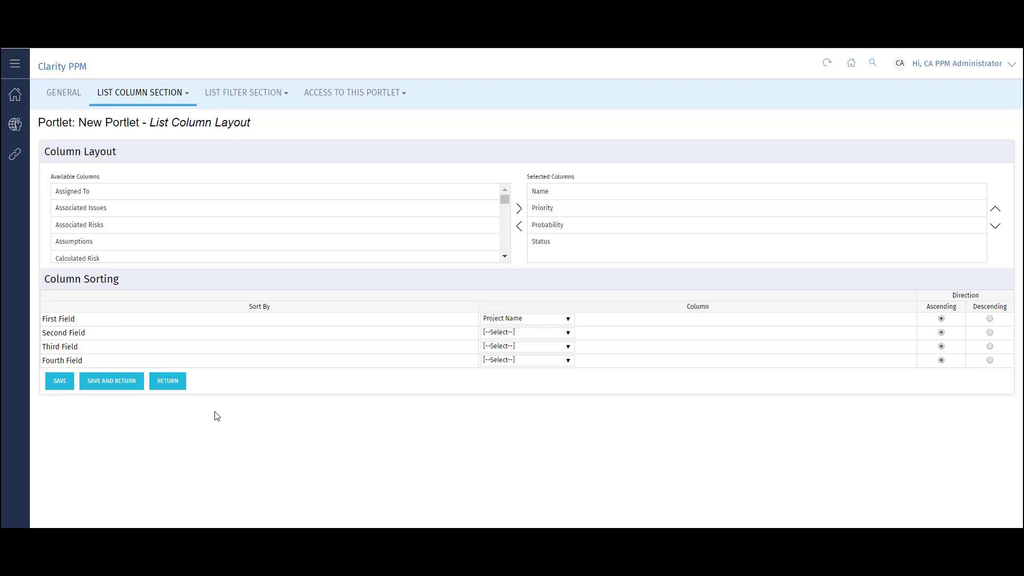
mouse_move(256, 99)
left_click(254, 121)
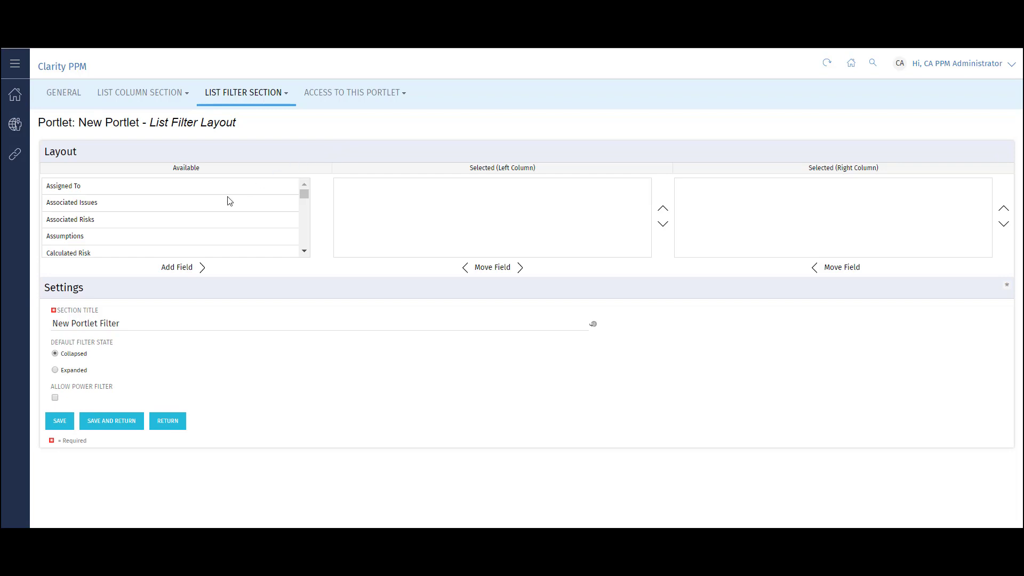
Add Name and Priority as filter fields, placing Priority in the right column
scroll(228, 202, "down", 5)
scroll(201, 245, "down", 2)
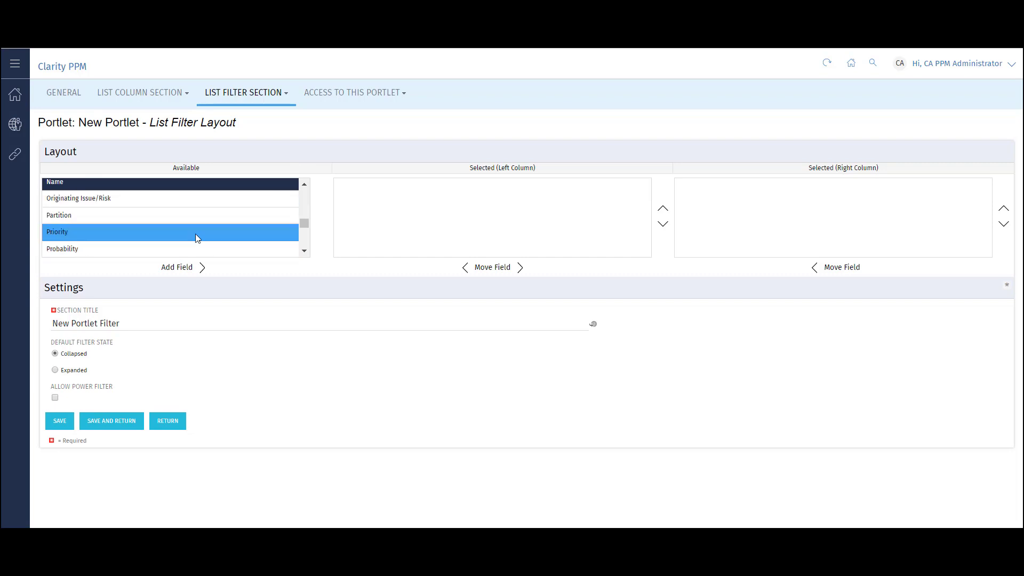
left_click(194, 231, "ctrl")
left_click(201, 267)
left_click(362, 207)
left_click(520, 268)
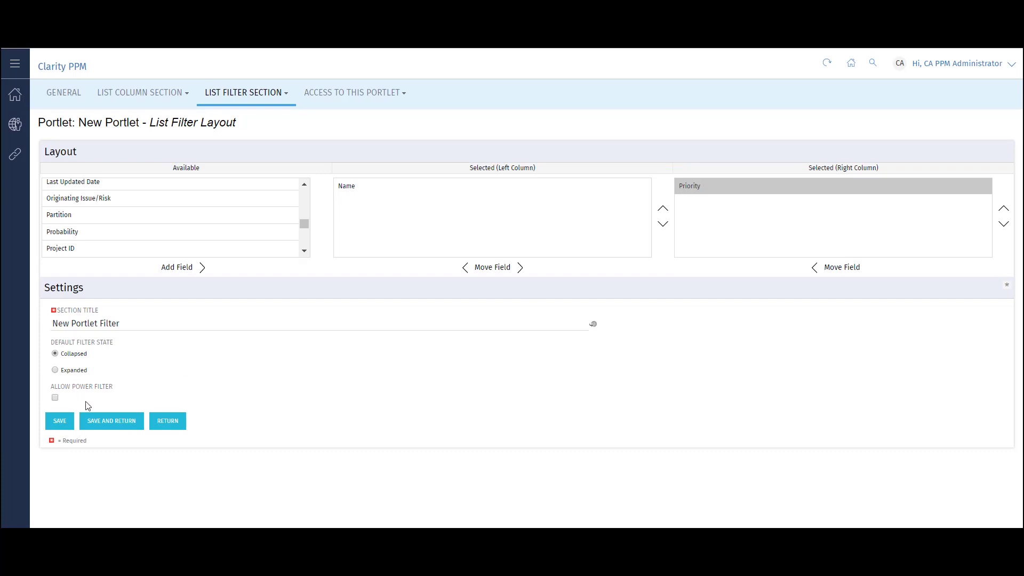
Save the filter layout, then reopen New Portlet's configuration from its TD tab gear menu
left_click(60, 421)
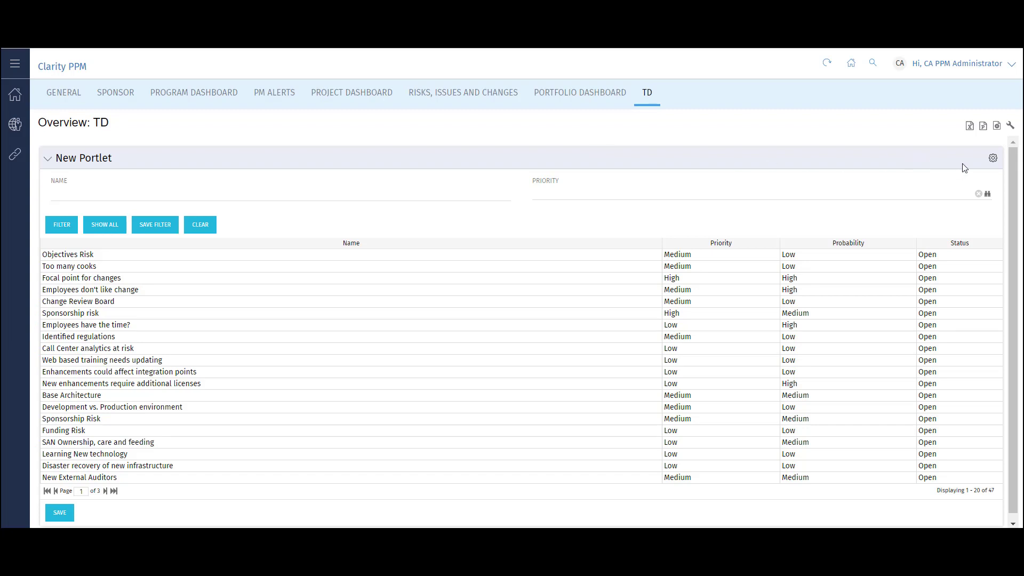
left_click(993, 158)
left_click(979, 179)
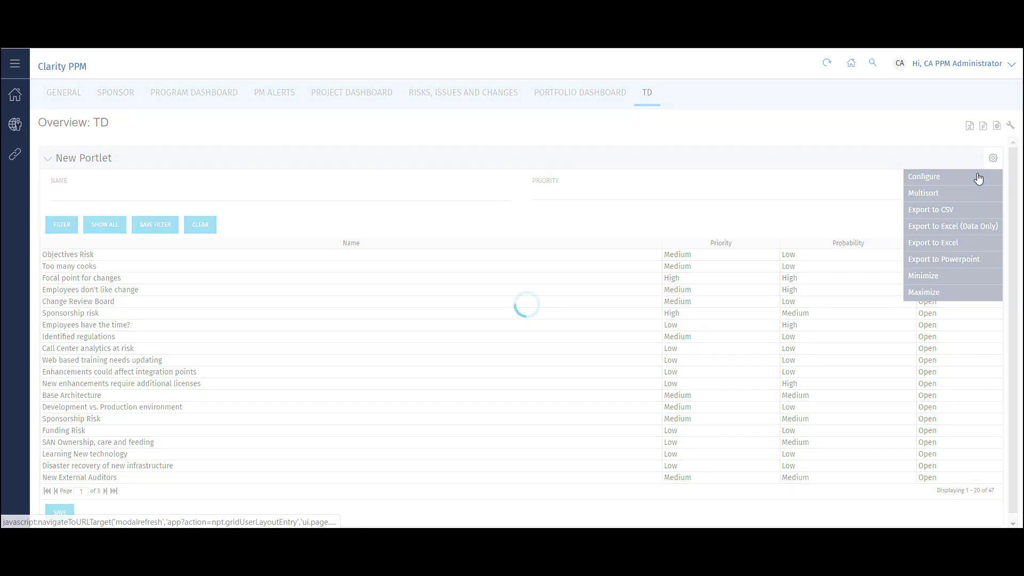